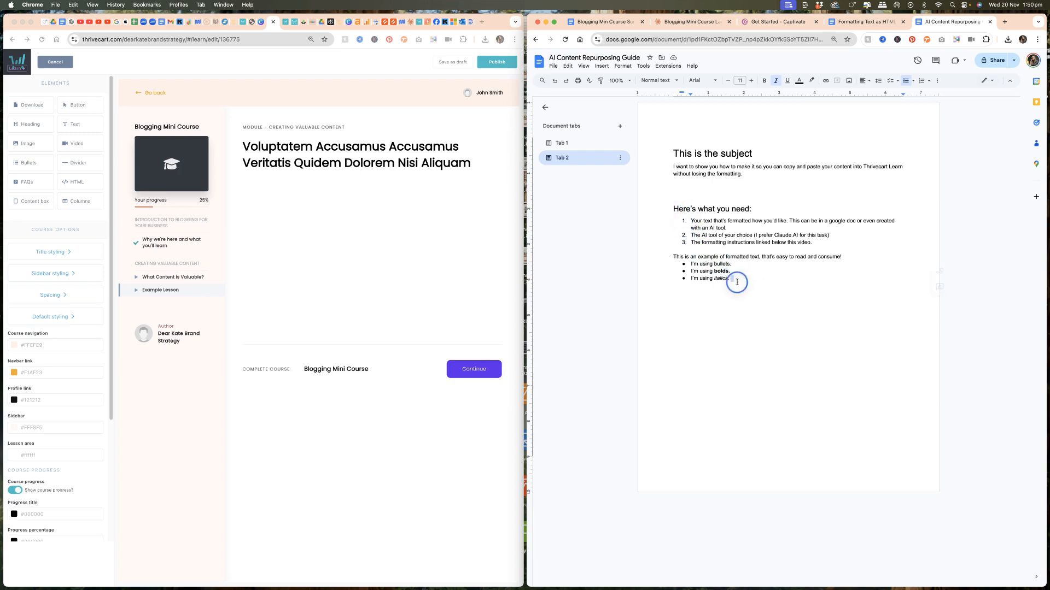
- Copy the Google Doc's formatted content and paste it into a new Text element added to the lesson
{"action": "left_click_drag", "start_coordinate": [736, 281], "coordinate": [666, 147]}
{"action": "key", "text": "super+c"}
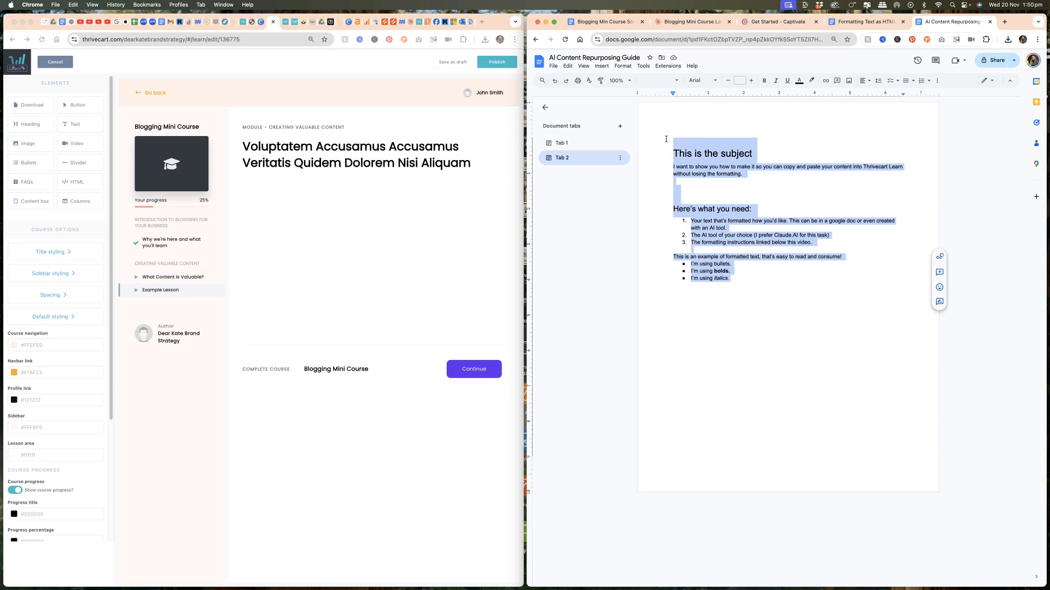
{"action": "left_click", "coordinate": [283, 207]}
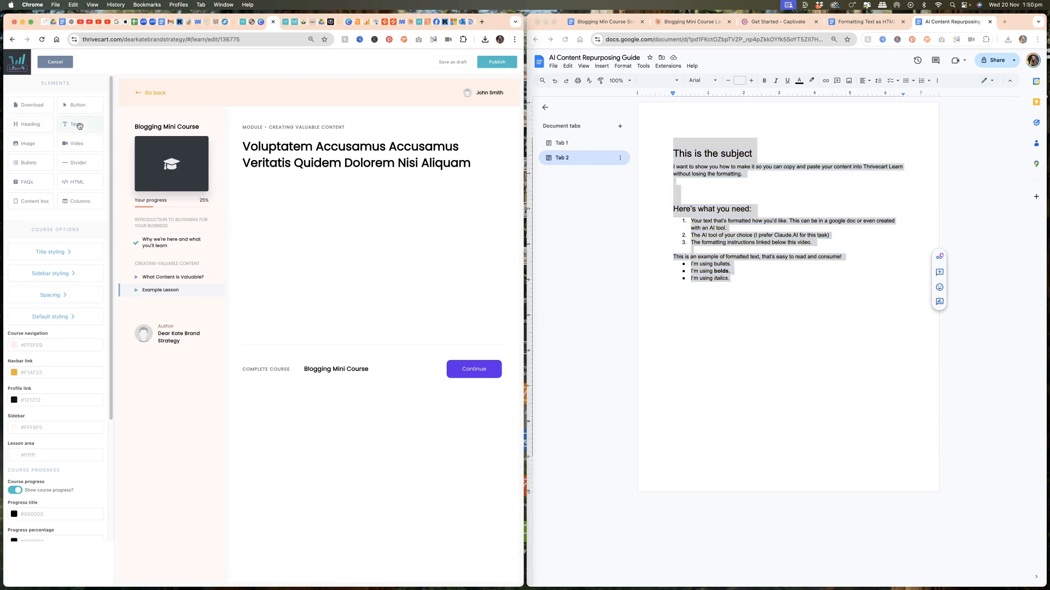
{"action": "left_click_drag", "start_coordinate": [79, 126], "coordinate": [273, 203]}
{"action": "left_click", "coordinate": [273, 183]}
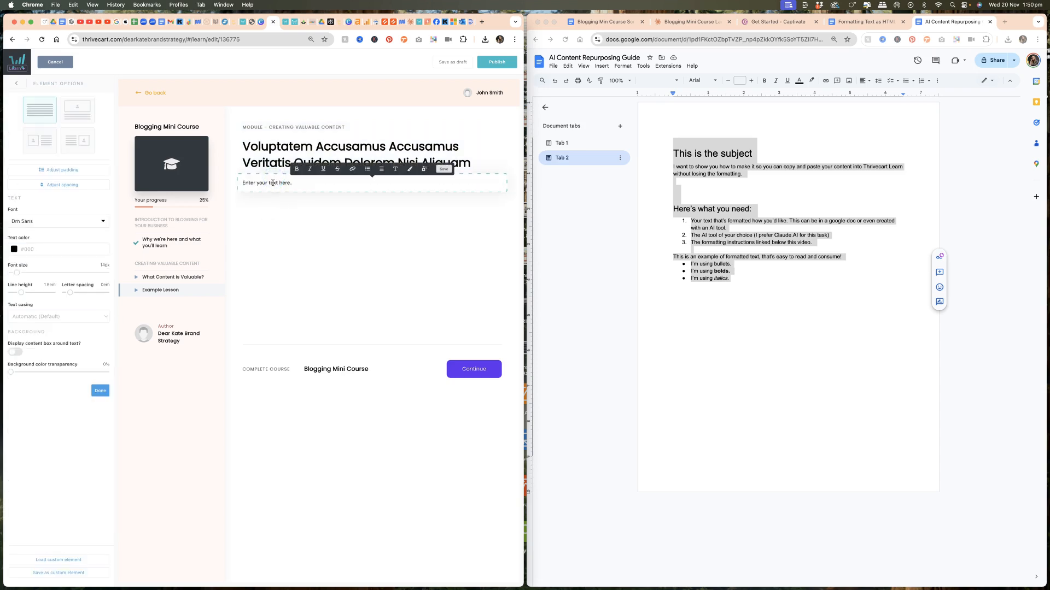
{"action": "key", "text": "super+v"}
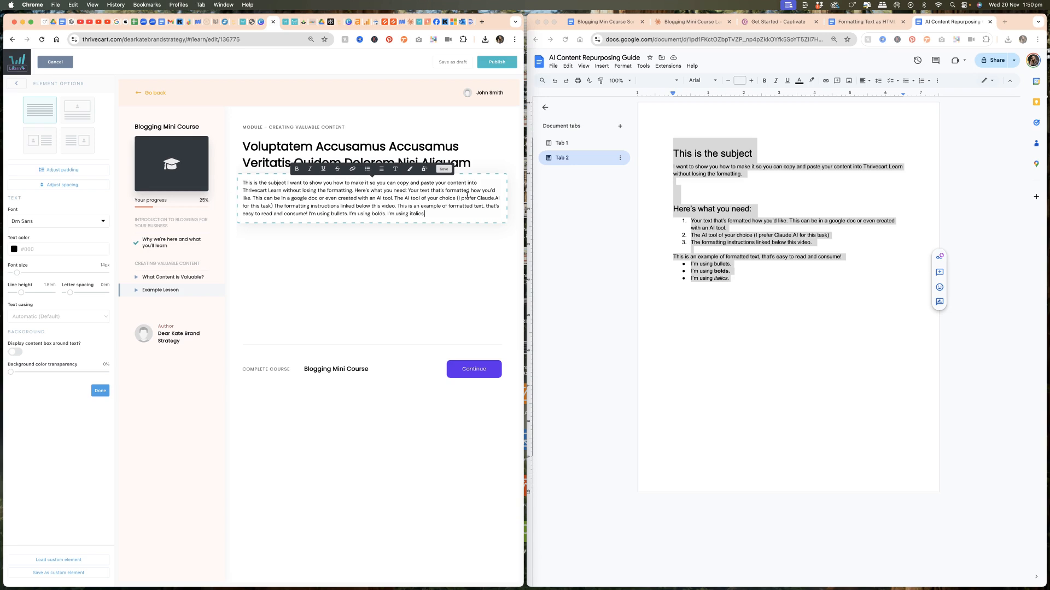
- Select all the pasted text in the Text element and delete it
{"action": "left_click", "coordinate": [438, 215]}
{"action": "left_click_drag", "start_coordinate": [438, 215], "coordinate": [244, 182]}
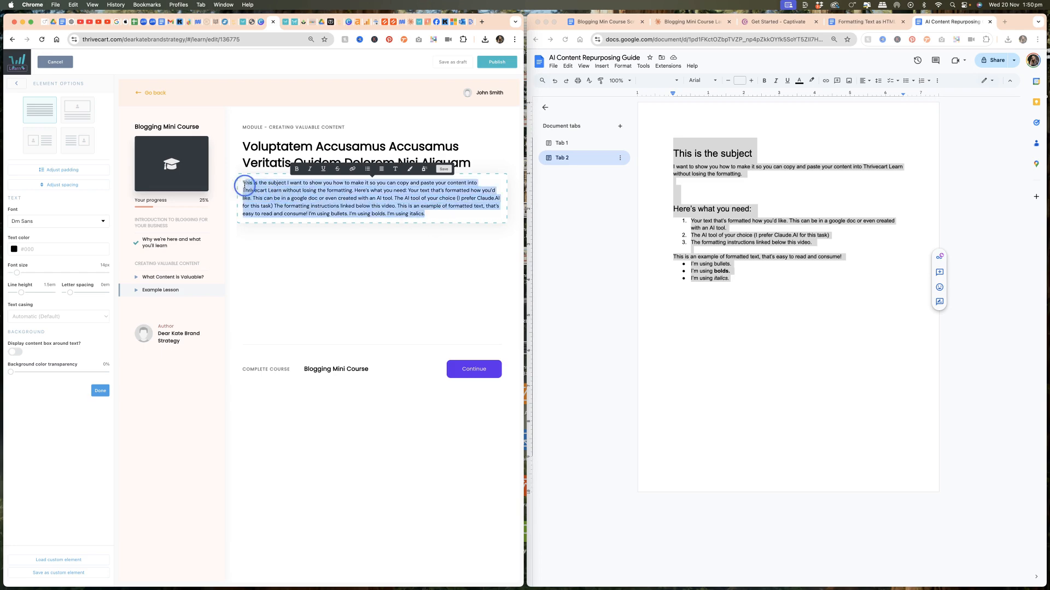
{"action": "type", "text": "\\"}
{"action": "key", "text": "BackSpace"}
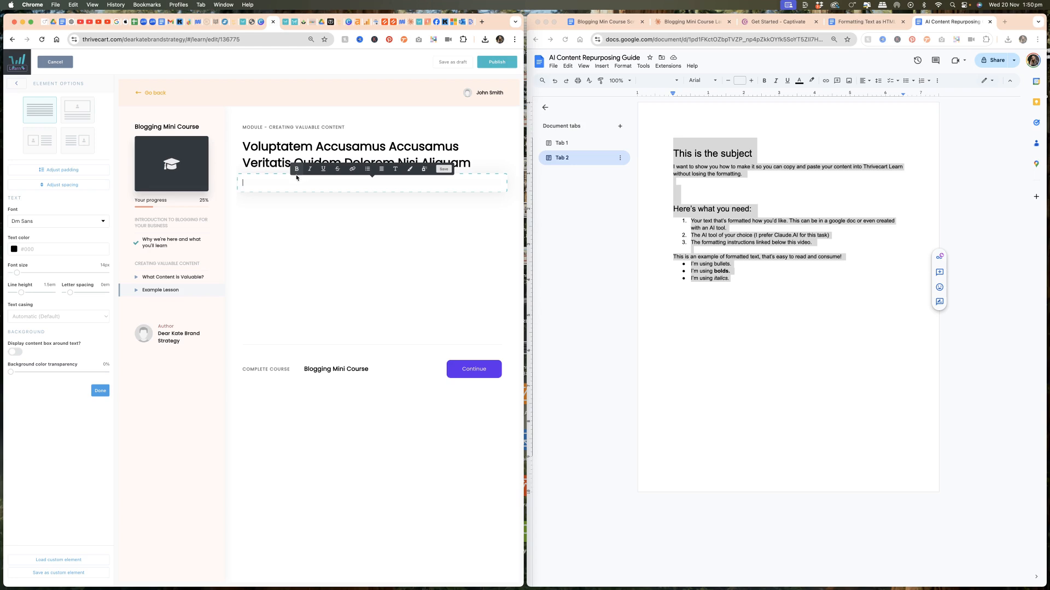
- Review the HTML formatting guidelines document and paste the HTML conversion request into a new Claude chat
{"action": "left_click", "coordinate": [859, 24]}
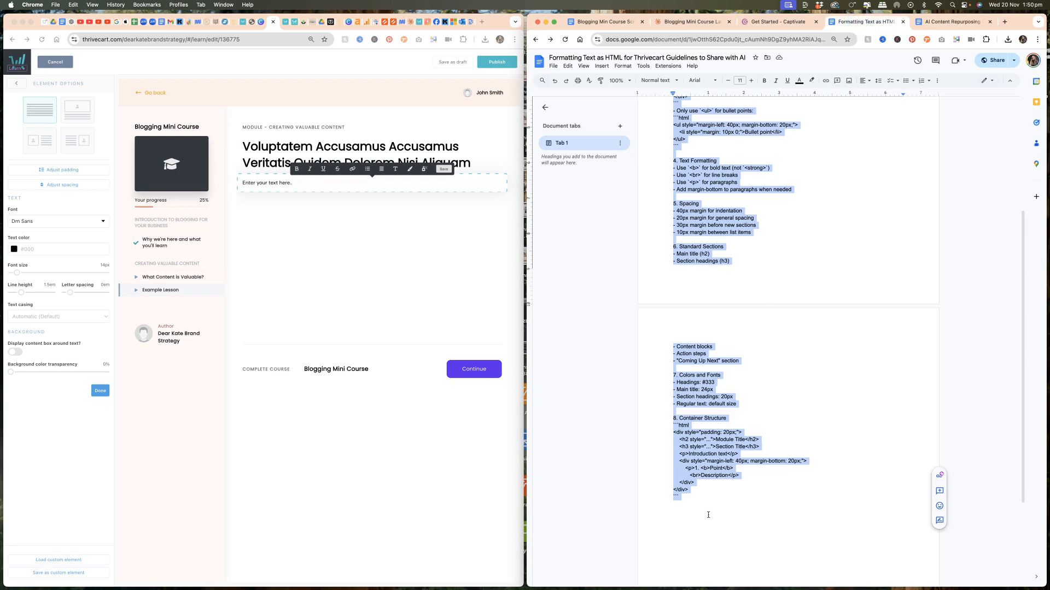
{"action": "scroll", "coordinate": [681, 118], "scroll_direction": "up", "scroll_amount": 1}
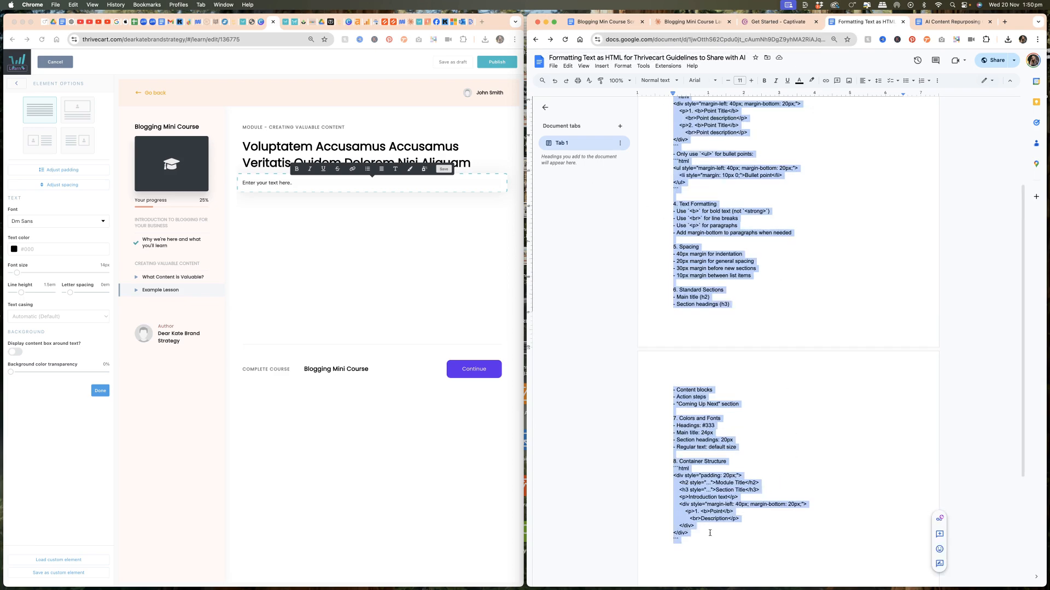
{"action": "scroll", "coordinate": [829, 280], "scroll_direction": "up", "scroll_amount": 2}
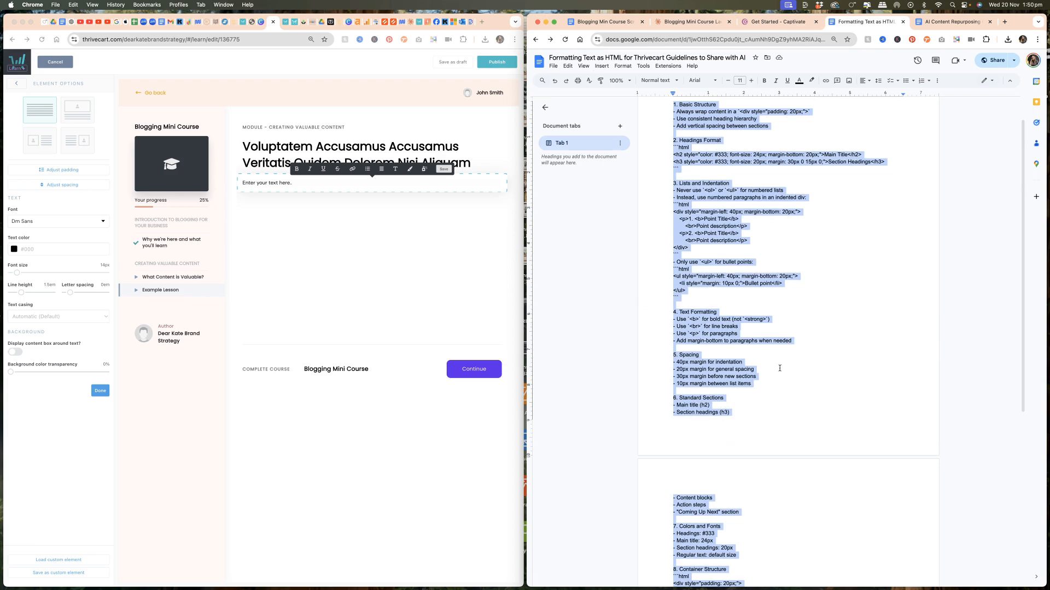
{"action": "scroll", "coordinate": [780, 368], "scroll_direction": "down", "scroll_amount": 4}
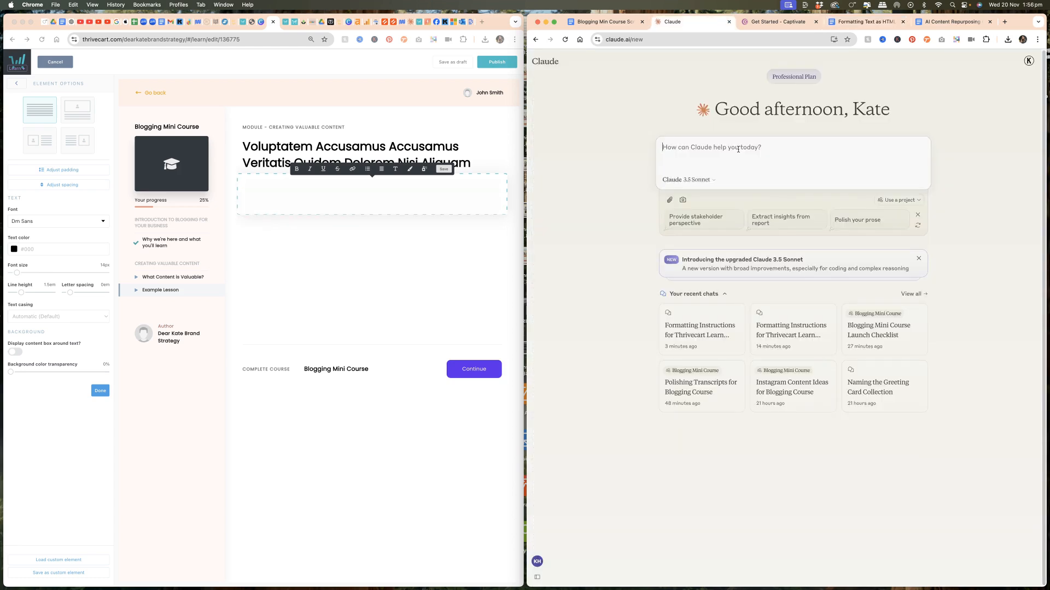
{"action": "type", "text": "I'm sharing formatting instructions for the content I'd like to paste into Thrivecart Learn. Please use these instructions to format the content I share in this thread into HTML. Show me the code as well as the preview"}
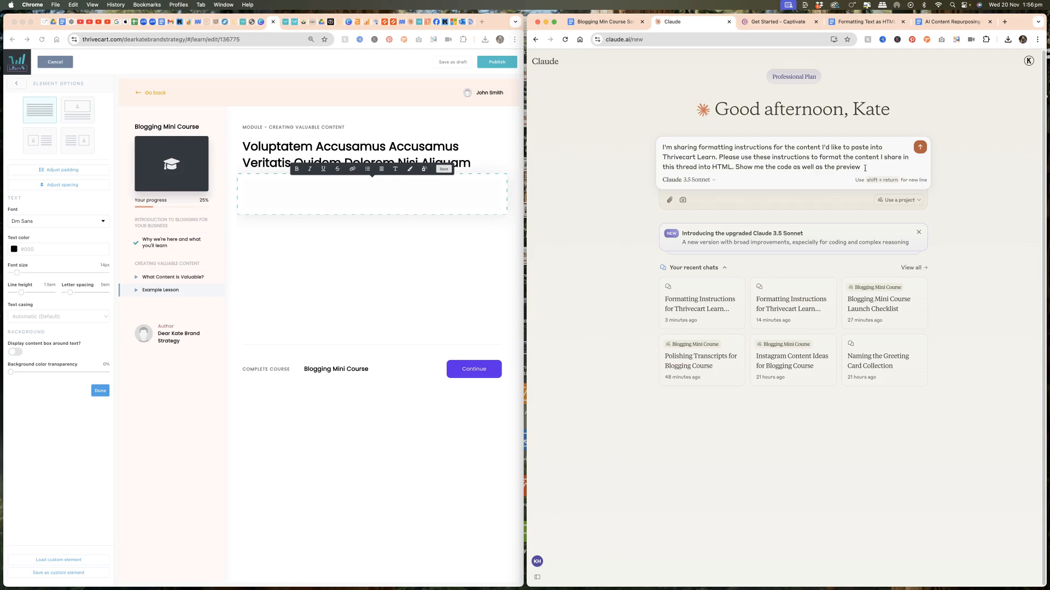
- Paste the Thrivecart HTML formatting guidelines into the Claude message and send it
{"action": "key", "text": "super+4"}
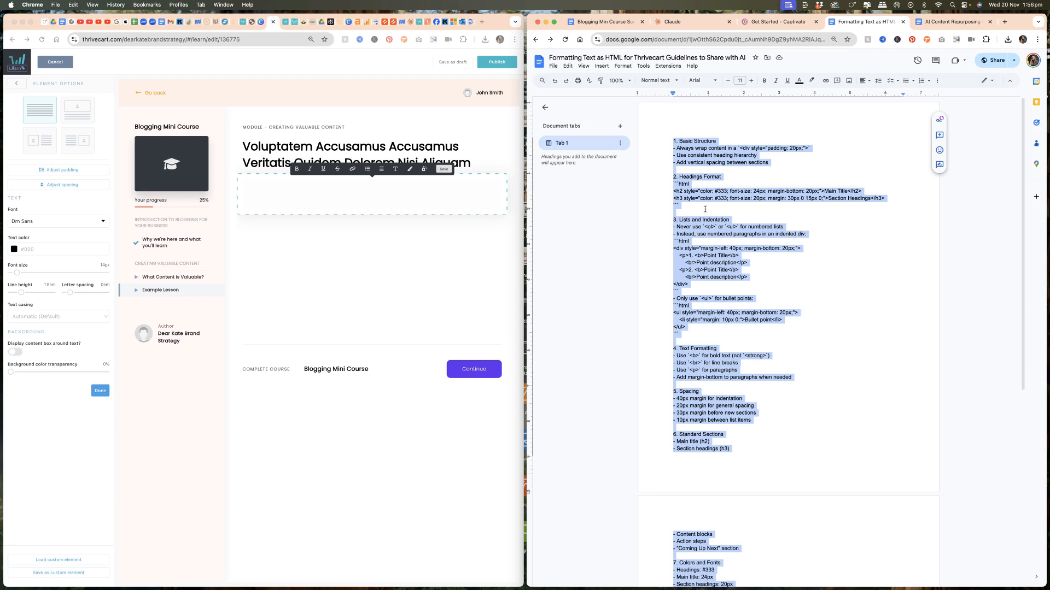
{"action": "left_click", "coordinate": [691, 22]}
{"action": "key", "text": "super+v"}
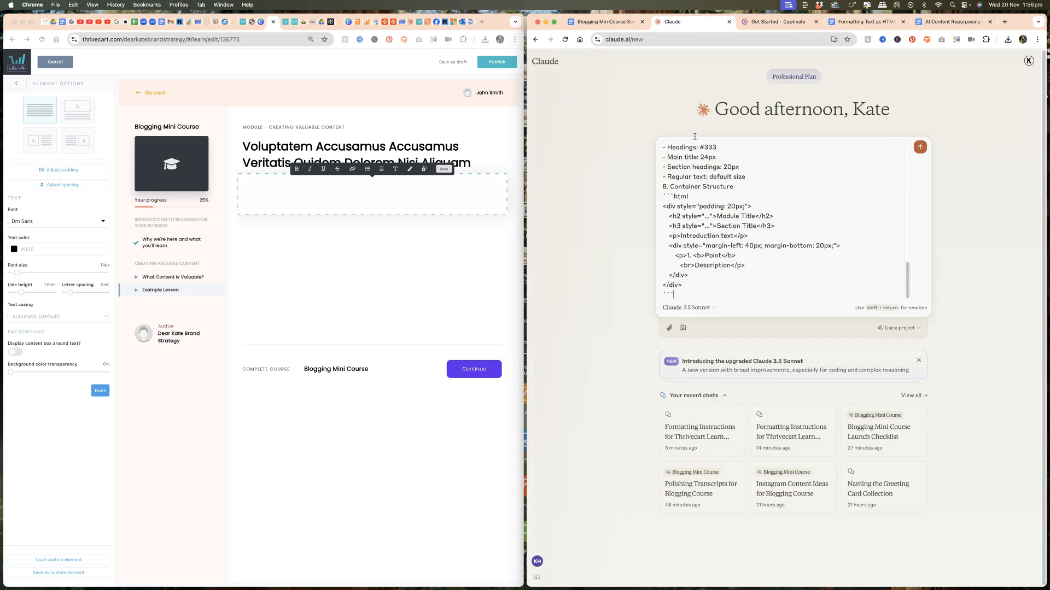
{"action": "key", "text": "Return"}
- Copy all the sample content from the AI Content Repurposing Guide and send it to Claude
{"action": "left_click", "coordinate": [951, 22]}
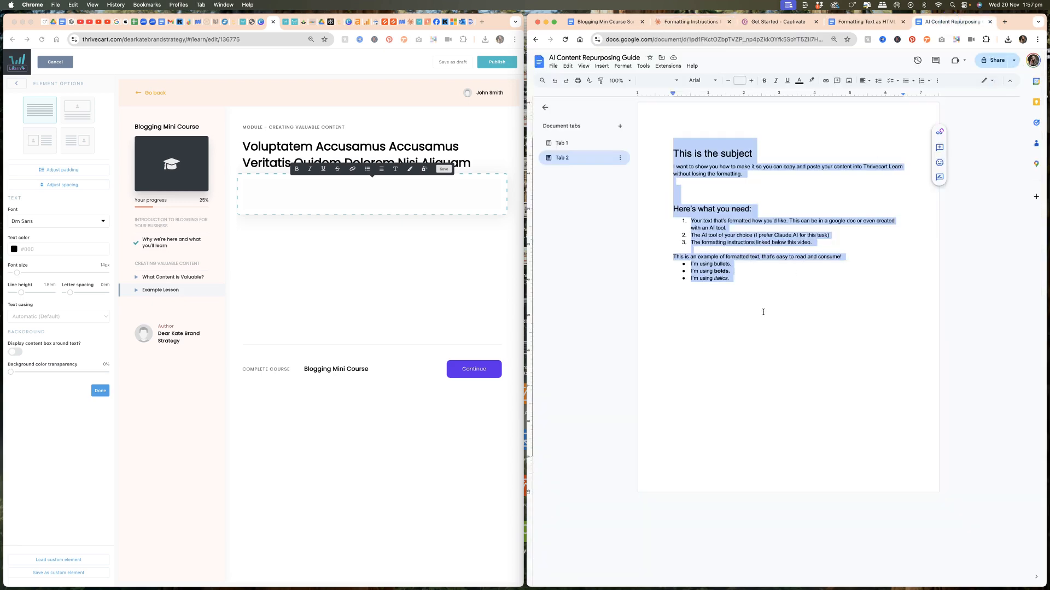
{"action": "left_click", "coordinate": [759, 318]}
{"action": "left_click_drag", "start_coordinate": [764, 300], "coordinate": [663, 153]}
{"action": "key", "text": "super+c"}
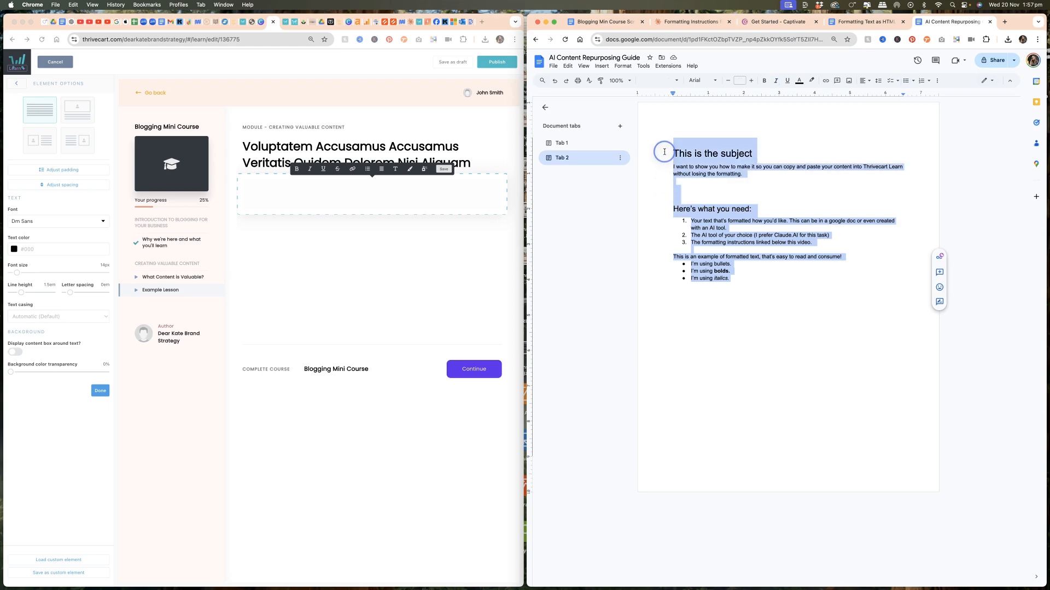
{"action": "left_click", "coordinate": [692, 22]}
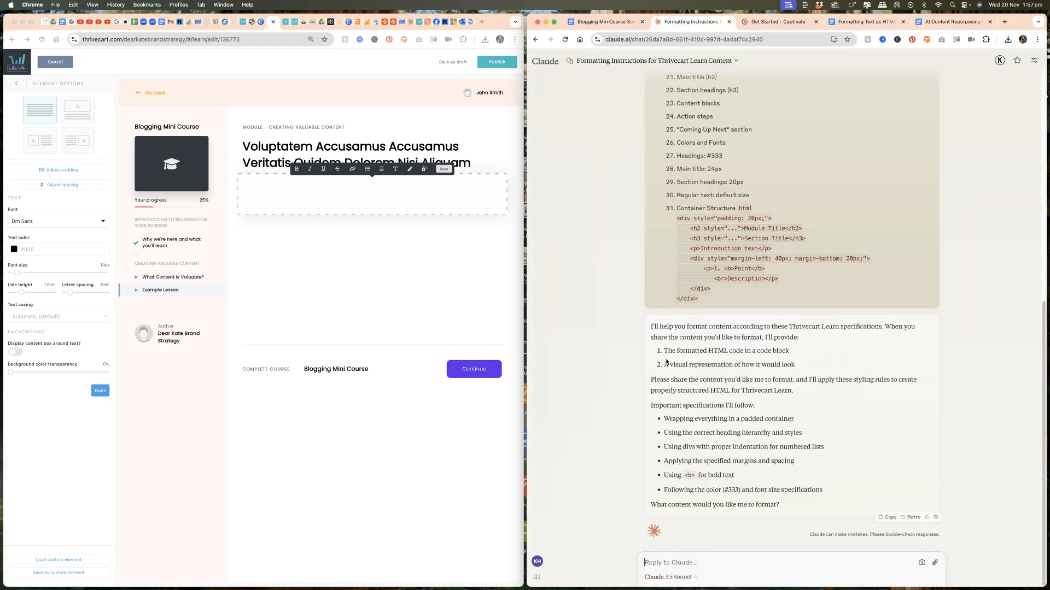
{"action": "left_click", "coordinate": [697, 563]}
{"action": "key", "text": "super+v"}
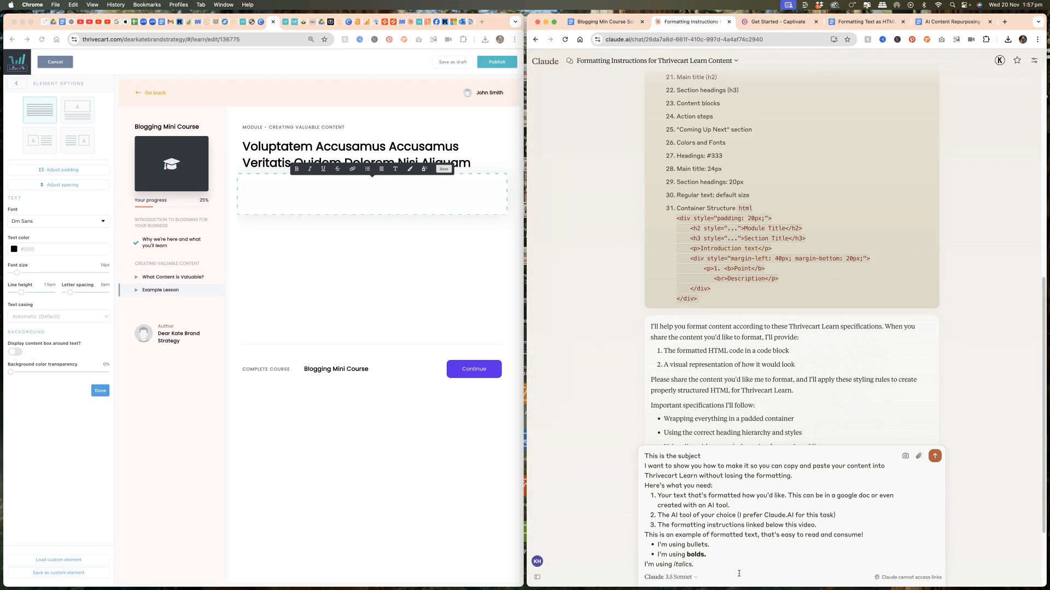
{"action": "key", "text": "Return"}
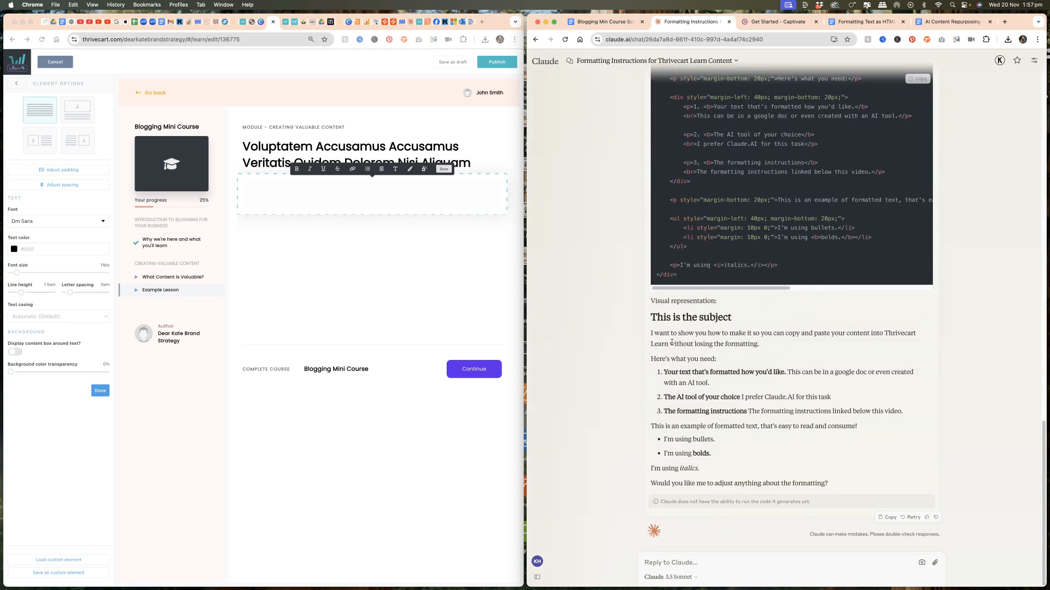
- Ask Claude: "The line "Here's what you need:" should be an h2 and the last bullet on "I'm using italics" fell off."
{"action": "triple_click", "coordinate": [663, 358]}
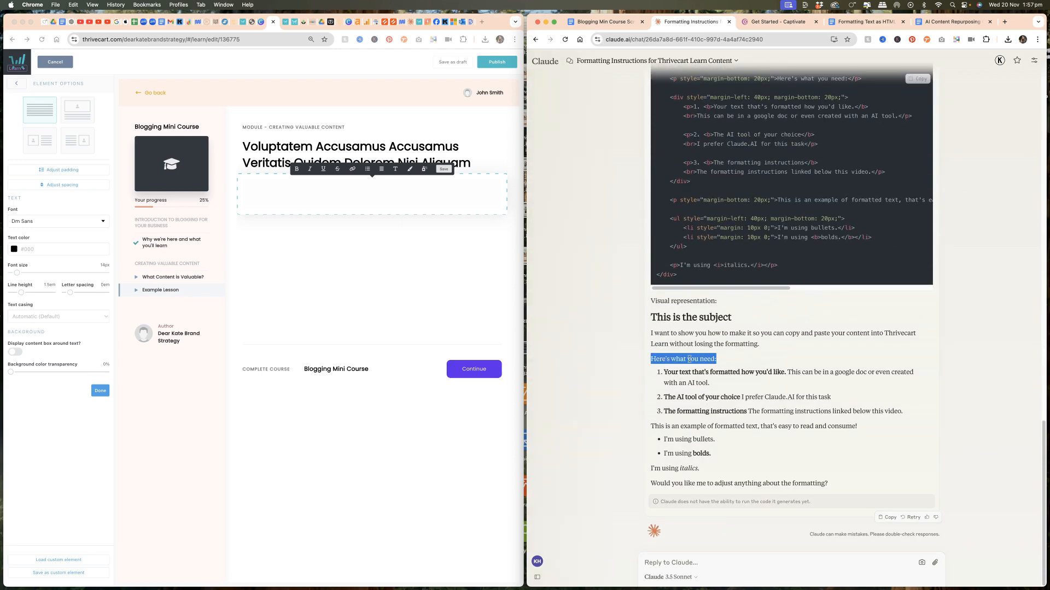
{"action": "left_click", "coordinate": [650, 471]}
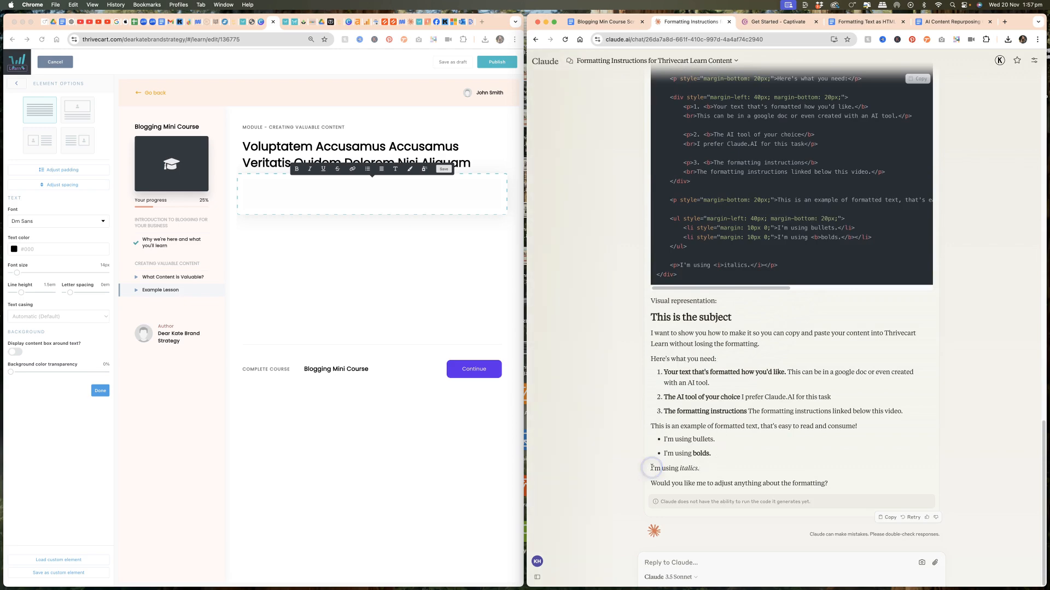
{"action": "left_click", "coordinate": [669, 559]}
{"action": "type", "text": "The line \"Here's what you need:\" should be an h2 and the"}
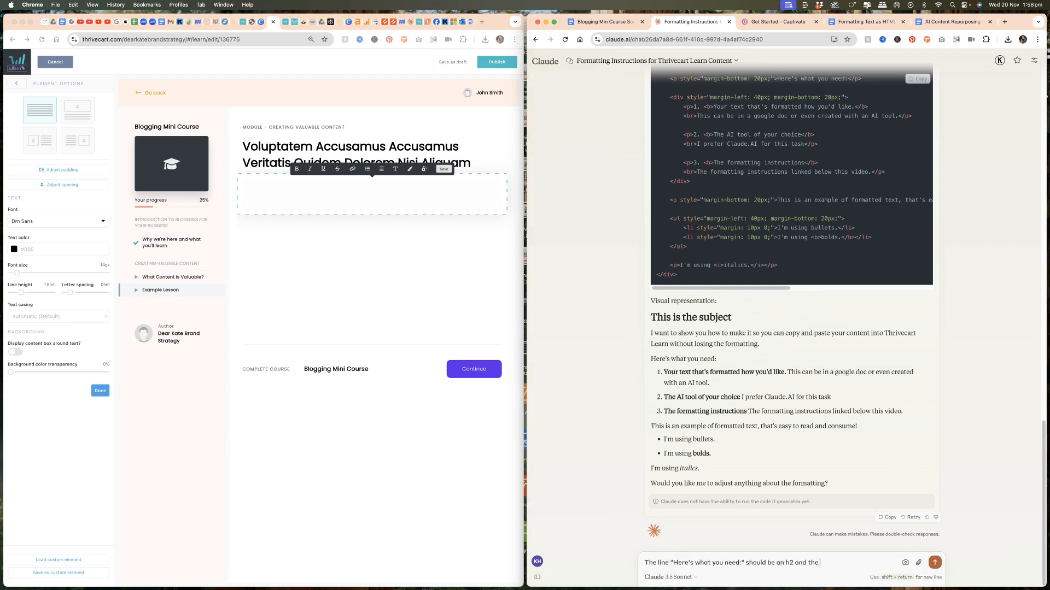
{"action": "type", "text": " last bullet on  \"I'm using italics\" fell off"}
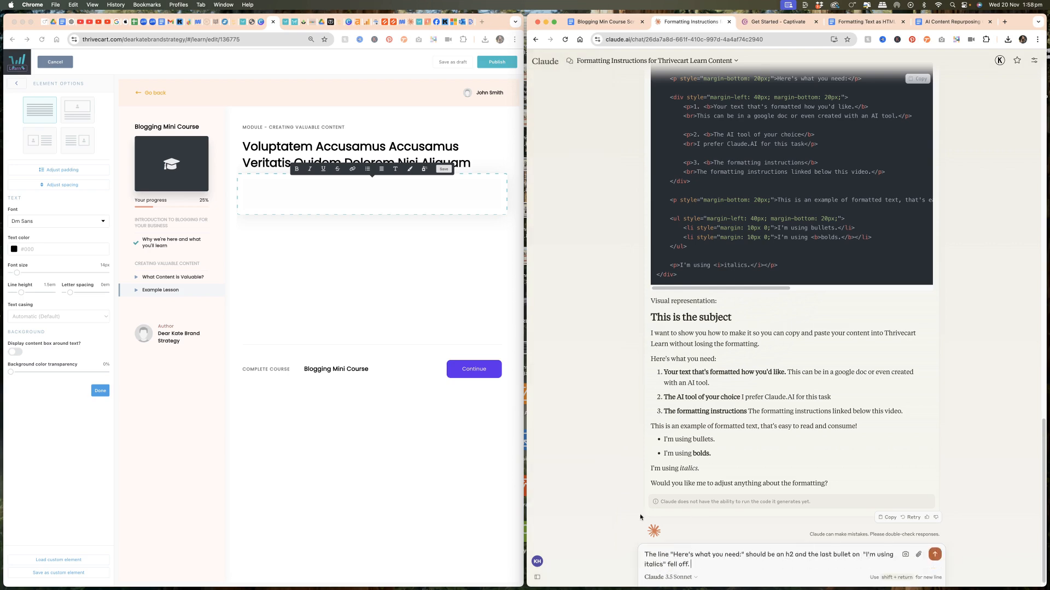
{"action": "type", "text": "."}
{"action": "key", "text": "Return"}
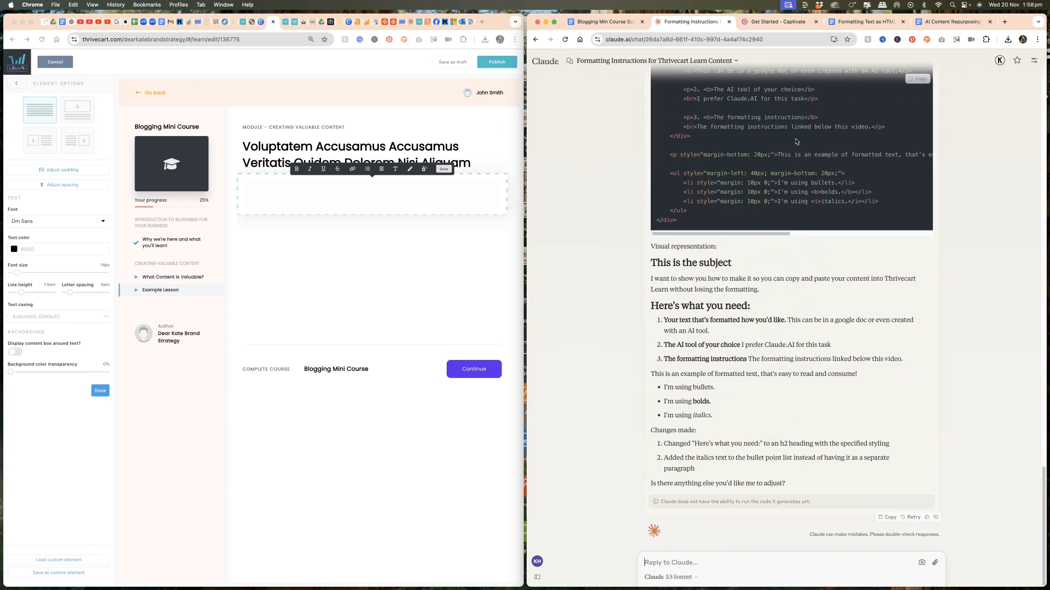
- Try pasting Claude's visual representation into the lesson's Text element, then undo the paste
{"action": "left_click_drag", "start_coordinate": [651, 260], "coordinate": [772, 417]}
{"action": "key", "text": "super+c"}
{"action": "left_click", "coordinate": [372, 194]}
{"action": "key", "text": "super+v"}
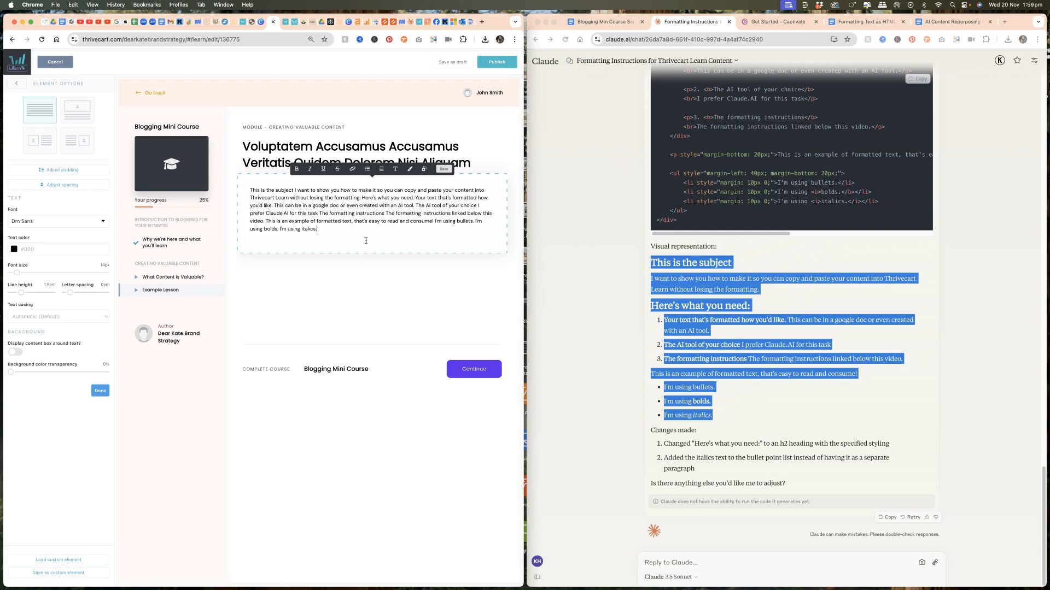
{"action": "key", "text": "super+z"}
- Copy Claude's corrected HTML code and paste it into the lesson's Text element
{"action": "left_click", "coordinate": [714, 279]}
{"action": "scroll", "coordinate": [765, 257], "scroll_direction": "up", "scroll_amount": 3}
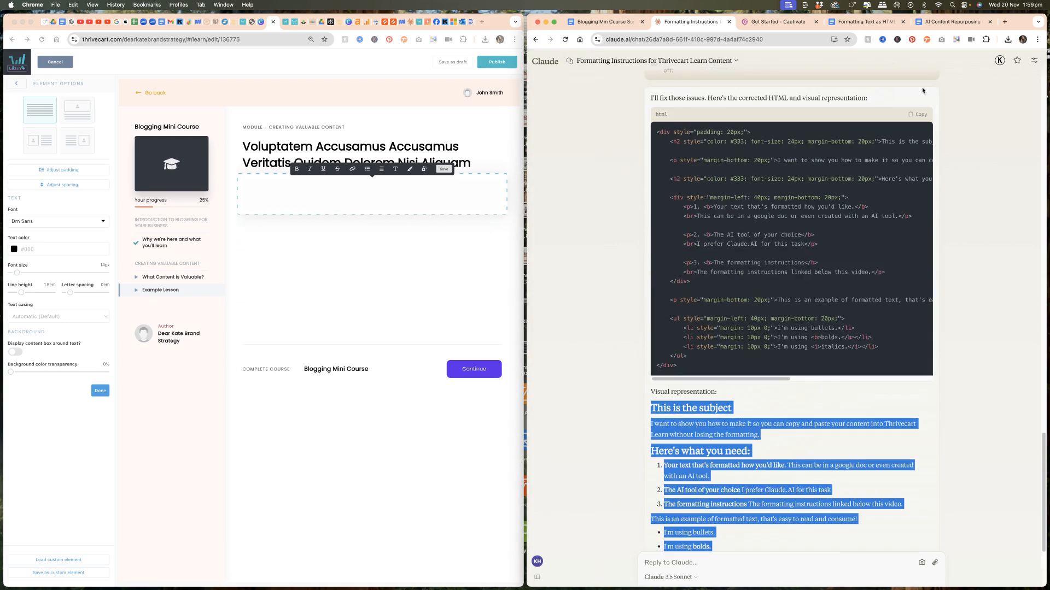
{"action": "left_click", "coordinate": [918, 114]}
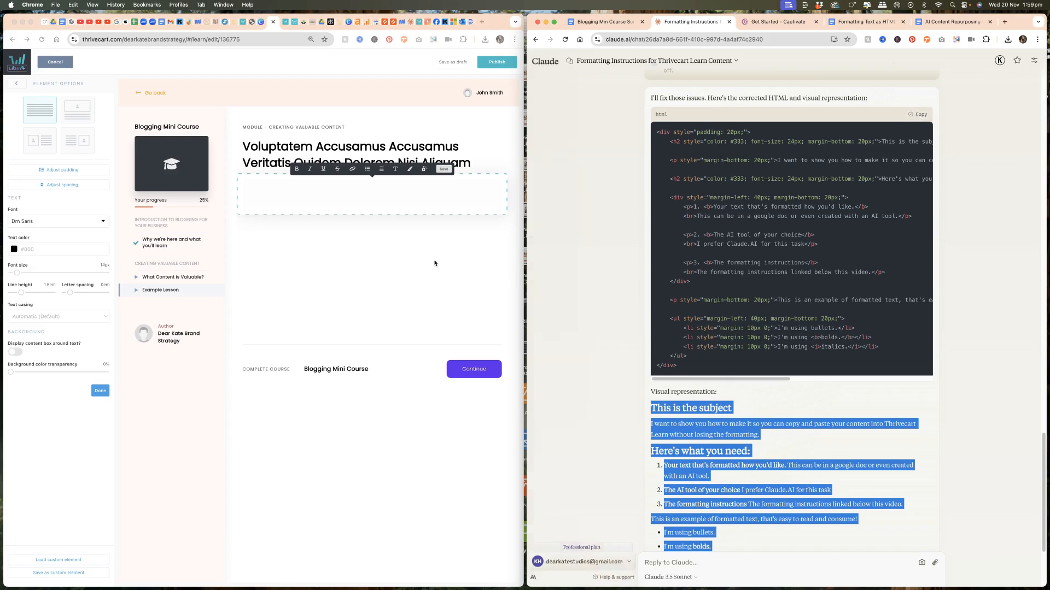
{"action": "left_click", "coordinate": [369, 195]}
{"action": "key", "text": "super+v"}
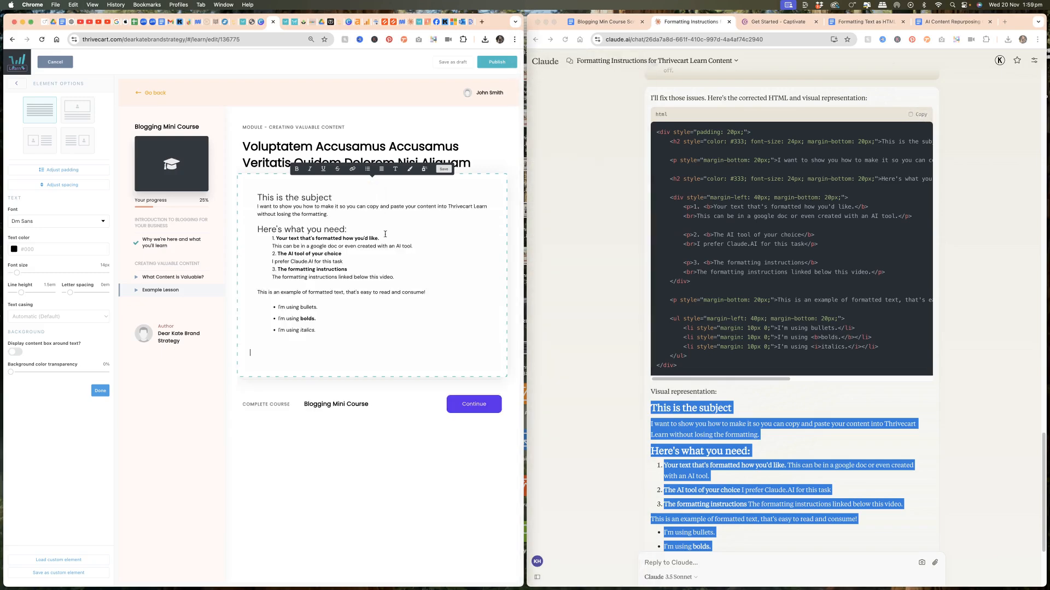
- Remove the final period and the empty lines after the last bullet in the Text element
{"action": "left_click", "coordinate": [254, 184]}
{"action": "left_click", "coordinate": [329, 339]}
{"action": "key", "text": "BackSpace"}
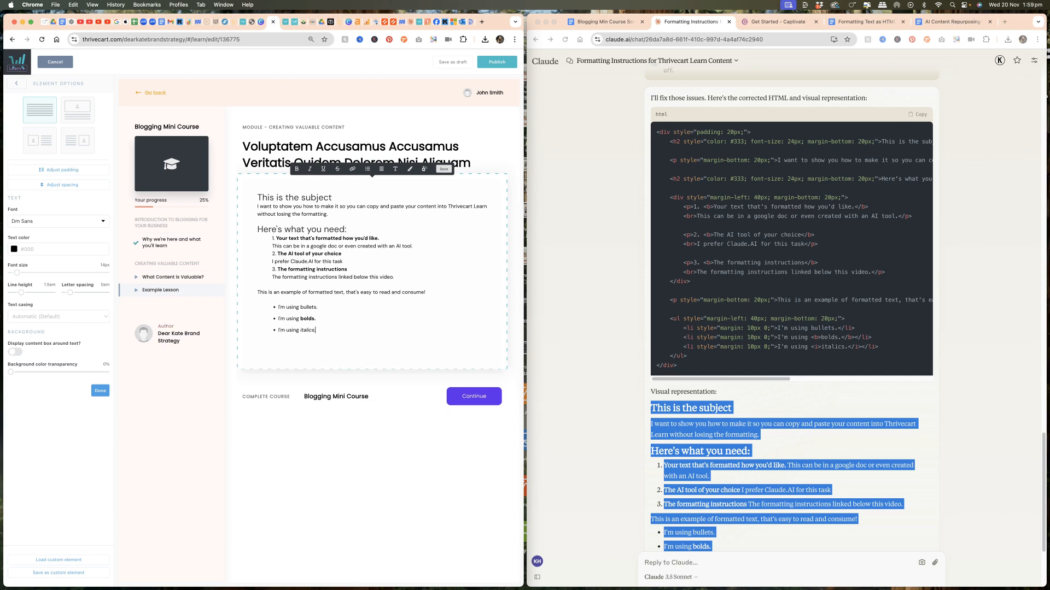
{"action": "left_click", "coordinate": [322, 348]}
{"action": "key", "text": "BackSpace"}
{"action": "key", "text": "BackSpace"}
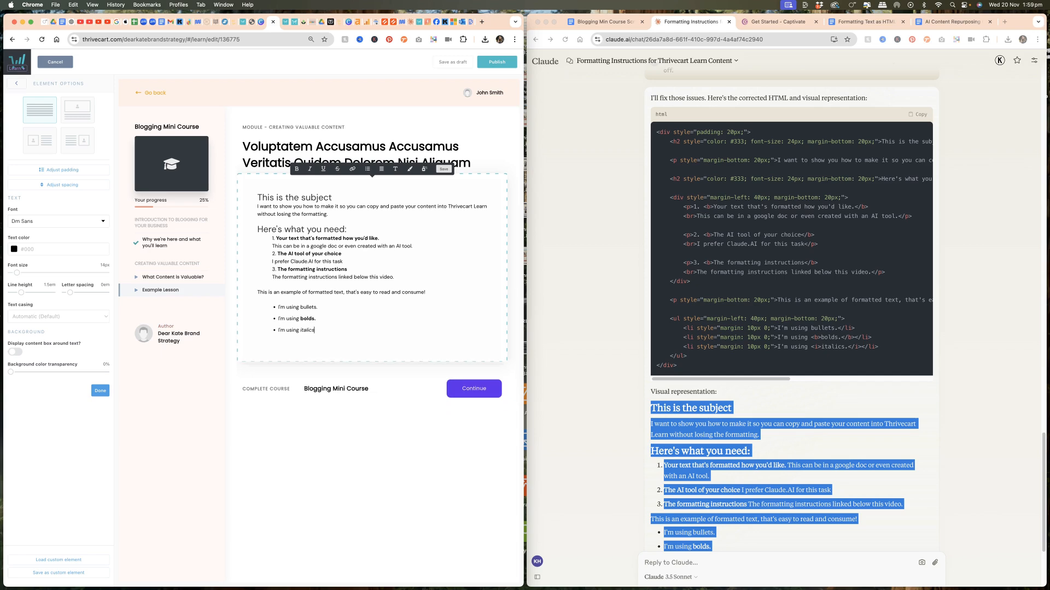
- Add a Custom HTML element below the text and paste the corrected HTML code into it
{"action": "left_click", "coordinate": [17, 83]}
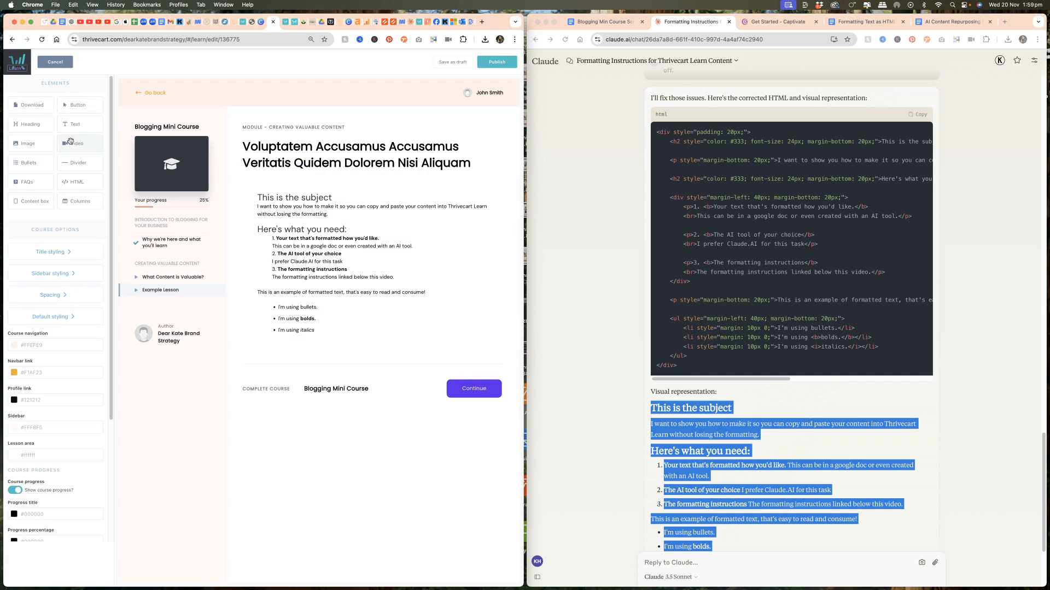
{"action": "left_click_drag", "start_coordinate": [75, 186], "coordinate": [279, 382]}
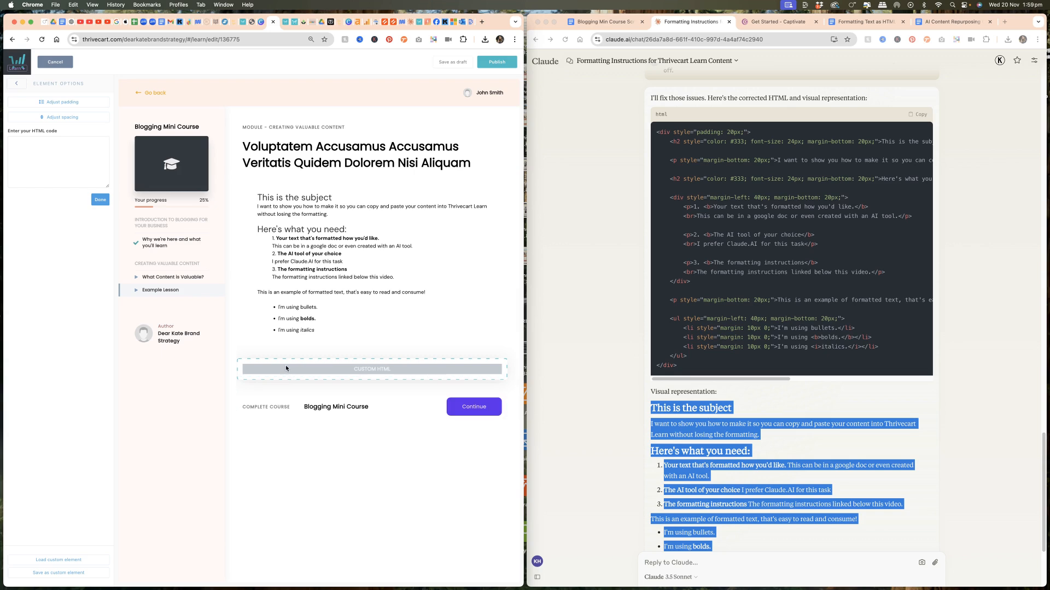
{"action": "left_click", "coordinate": [39, 159]}
{"action": "key", "text": "super+v"}
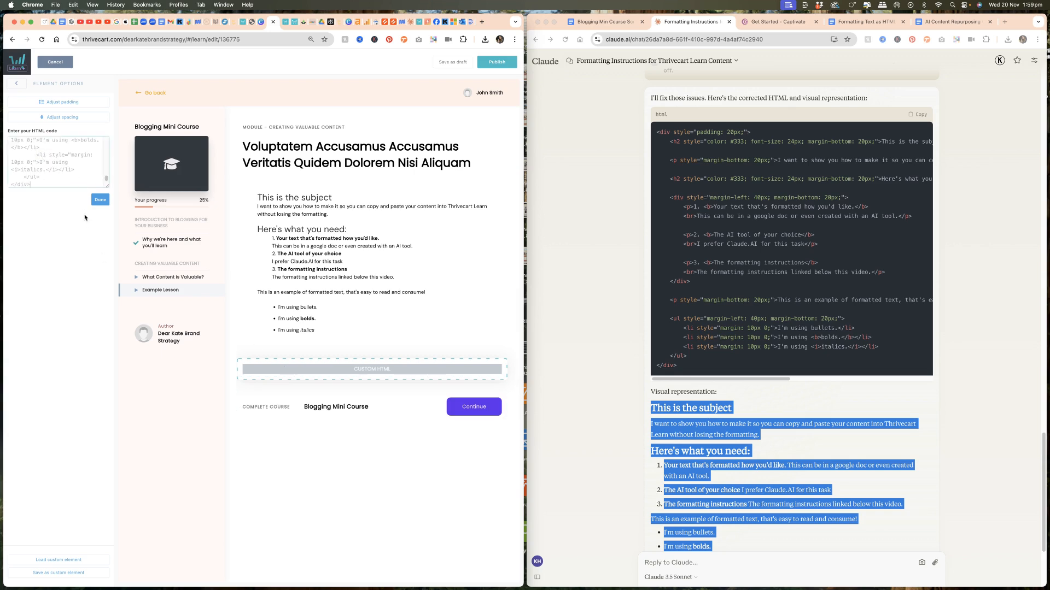
{"action": "left_click", "coordinate": [100, 200]}
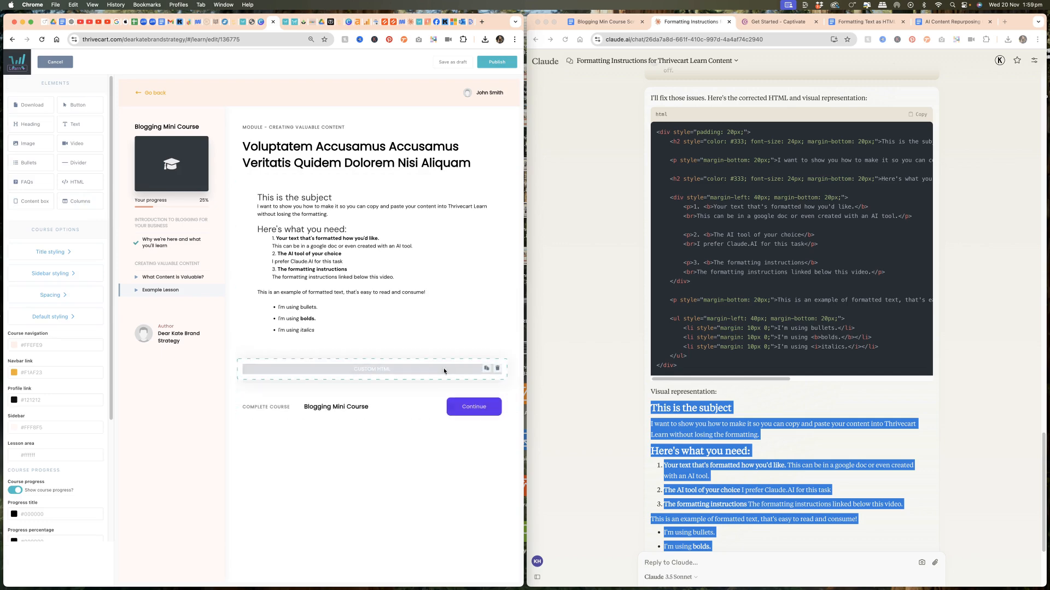
- Insert a blank line below the "Here's what you need:" heading in the Text element
{"action": "left_click", "coordinate": [382, 274]}
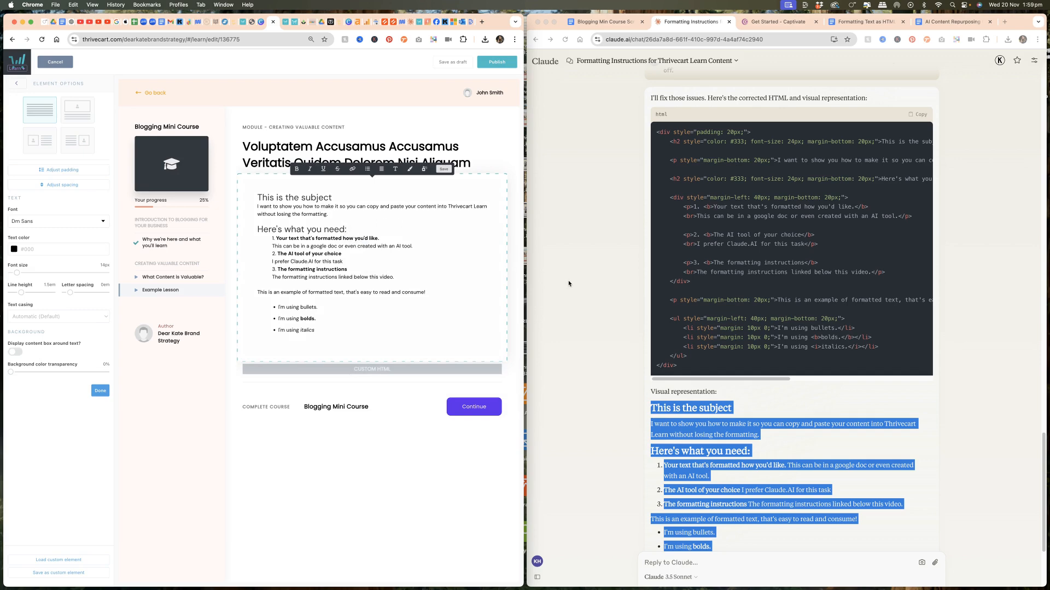
{"action": "key", "text": "Return"}
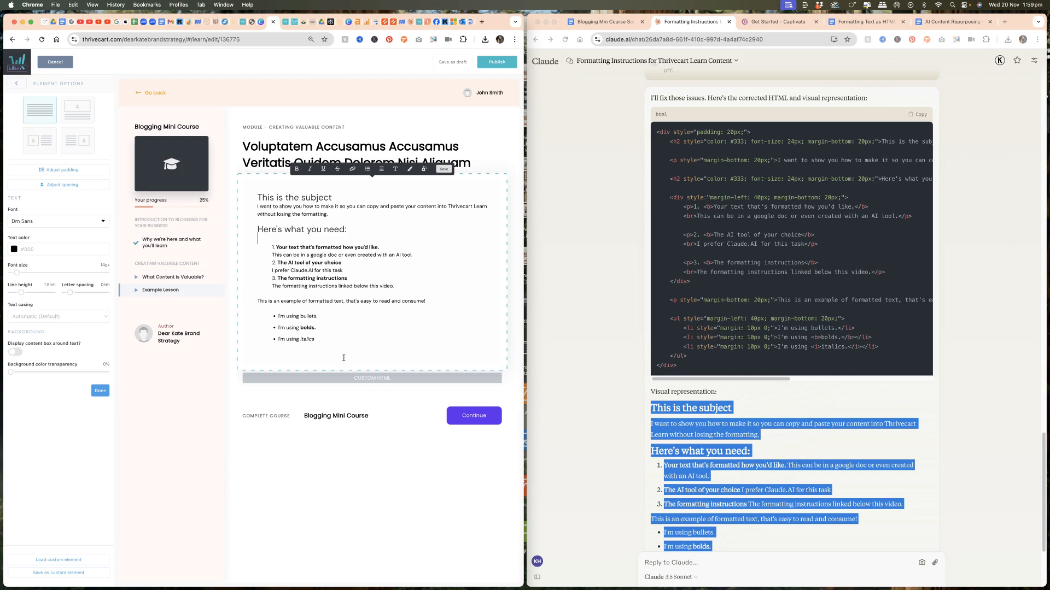
- Make the "Here's what you need:" heading bold and change its text colour to red
{"action": "left_click_drag", "start_coordinate": [349, 232], "coordinate": [248, 234]}
{"action": "left_click", "coordinate": [296, 169]}
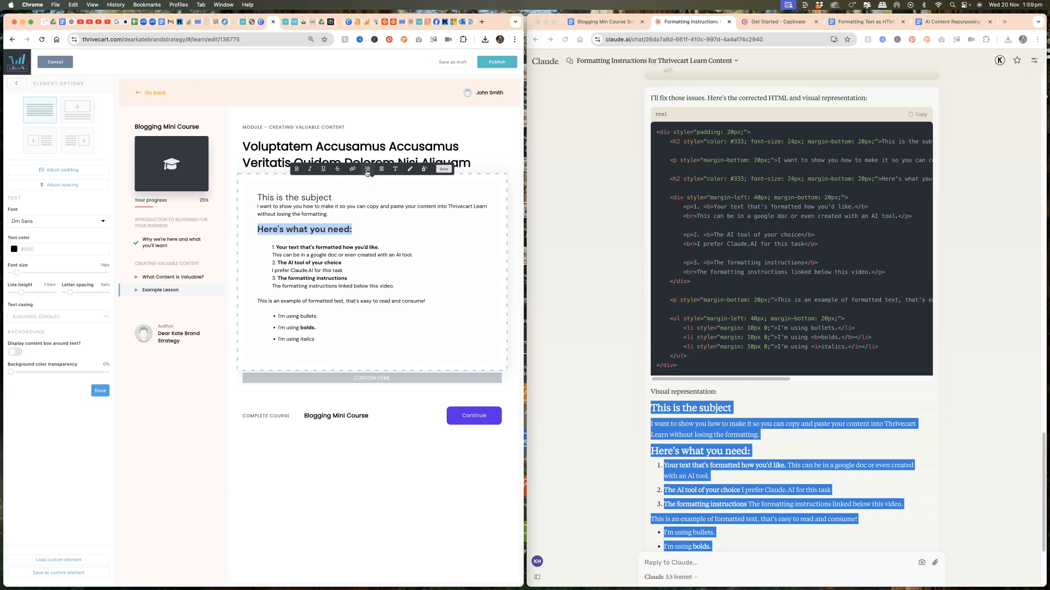
{"action": "left_click", "coordinate": [396, 174]}
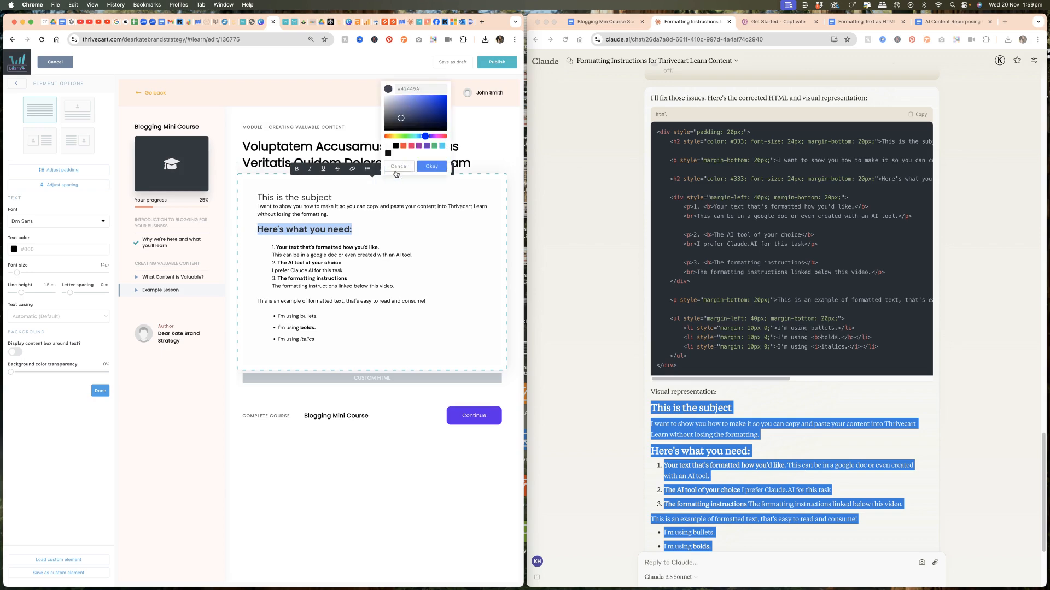
{"action": "left_click", "coordinate": [403, 145]}
{"action": "left_click", "coordinate": [420, 166]}
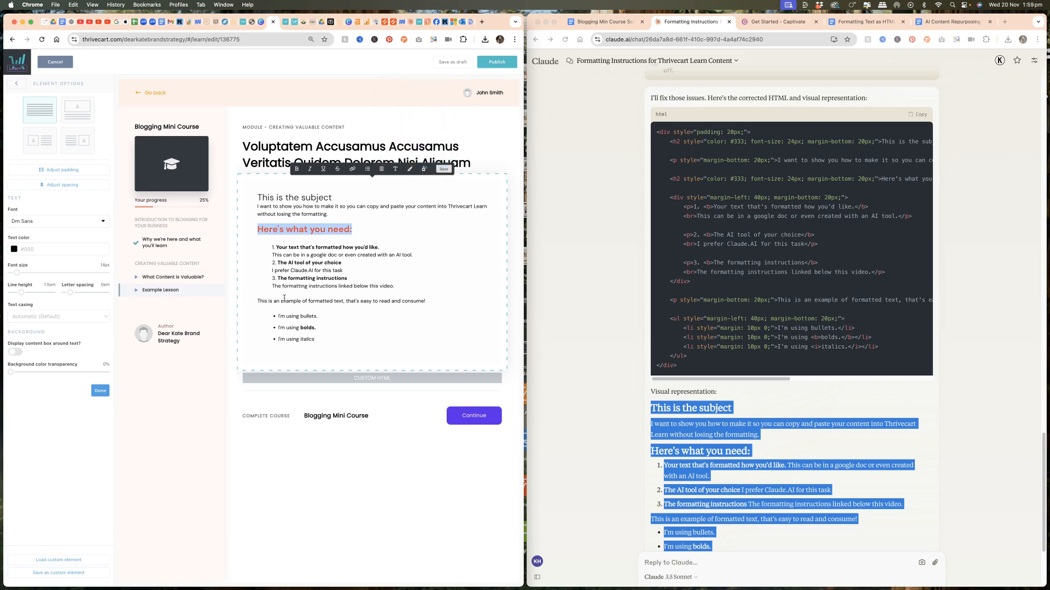
- Add a new bullet reading "I'm using headings" after the "I'm using italics" bullet
{"action": "left_click", "coordinate": [321, 343]}
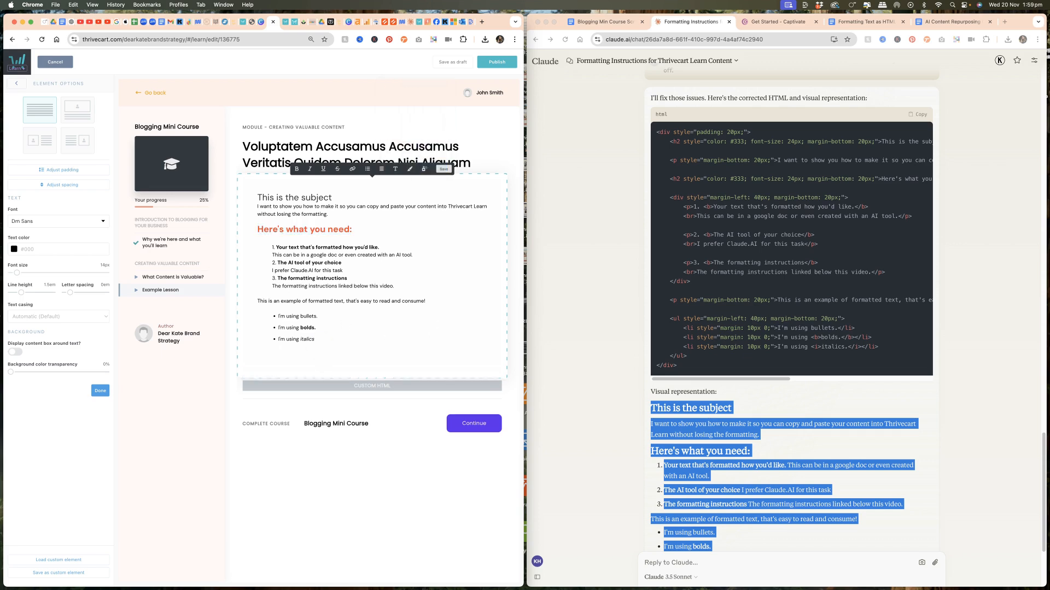
{"action": "key", "text": "Return"}
{"action": "type", "text": "I'm using headings"}
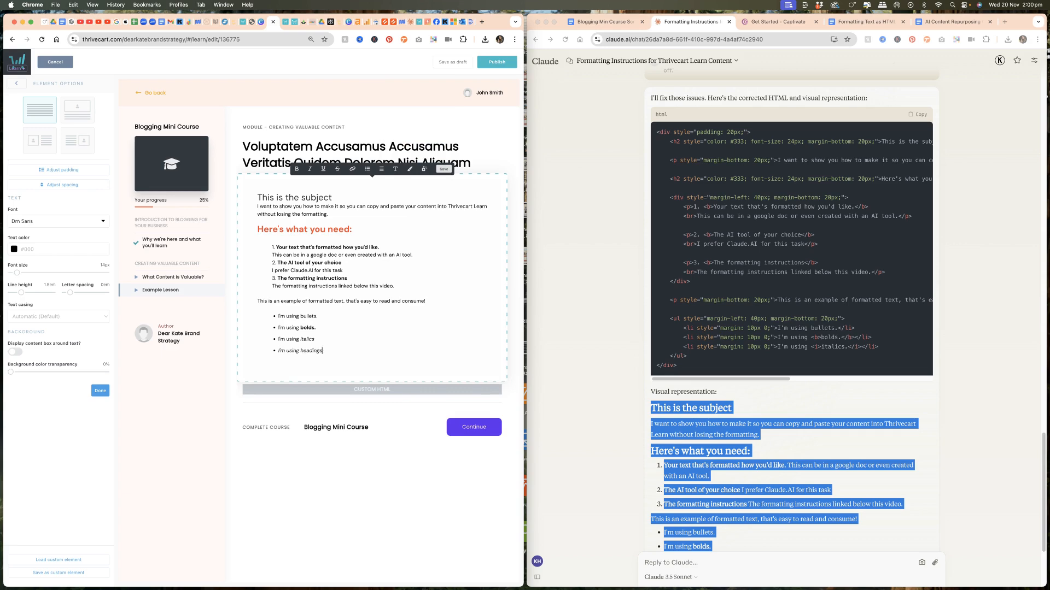
- Select the "I'm using headings" bullet text and apply italic formatting to it
{"action": "left_click", "coordinate": [308, 350]}
{"action": "triple_click", "coordinate": [308, 351]}
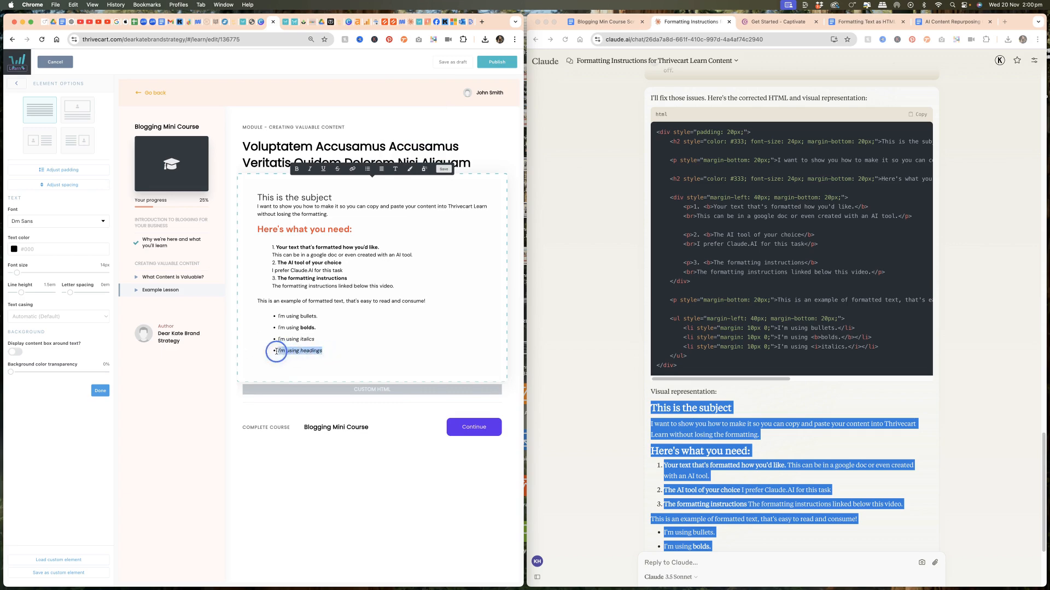
{"action": "left_click", "coordinate": [310, 170]}
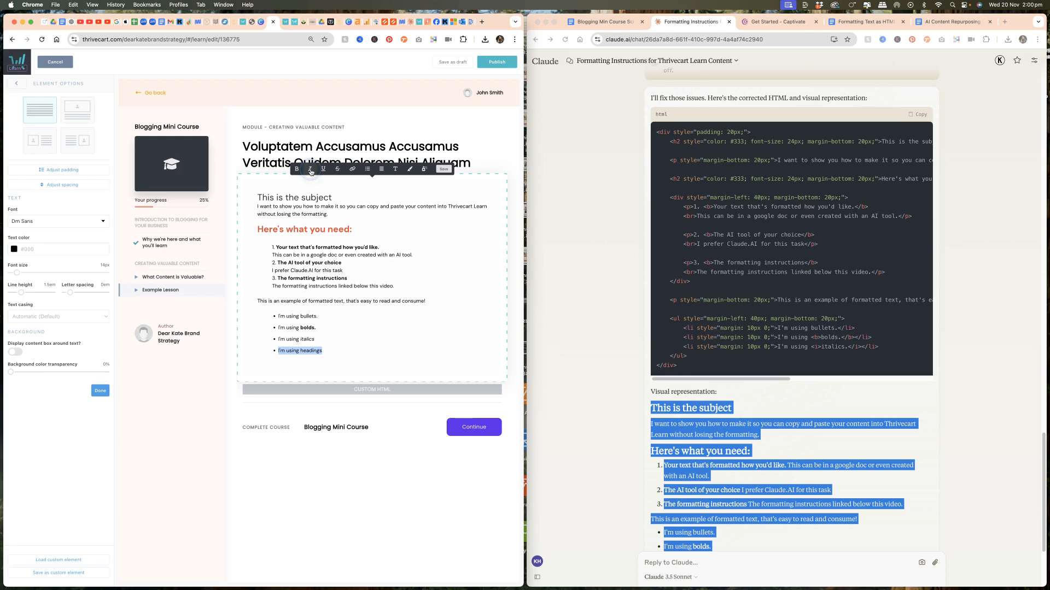
{"action": "left_click", "coordinate": [328, 350]}
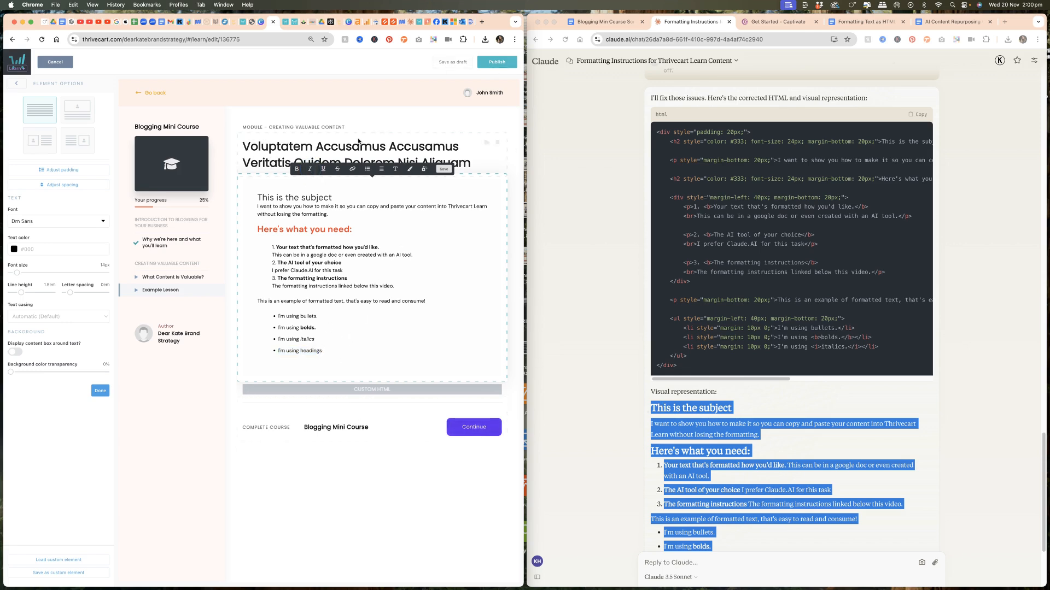